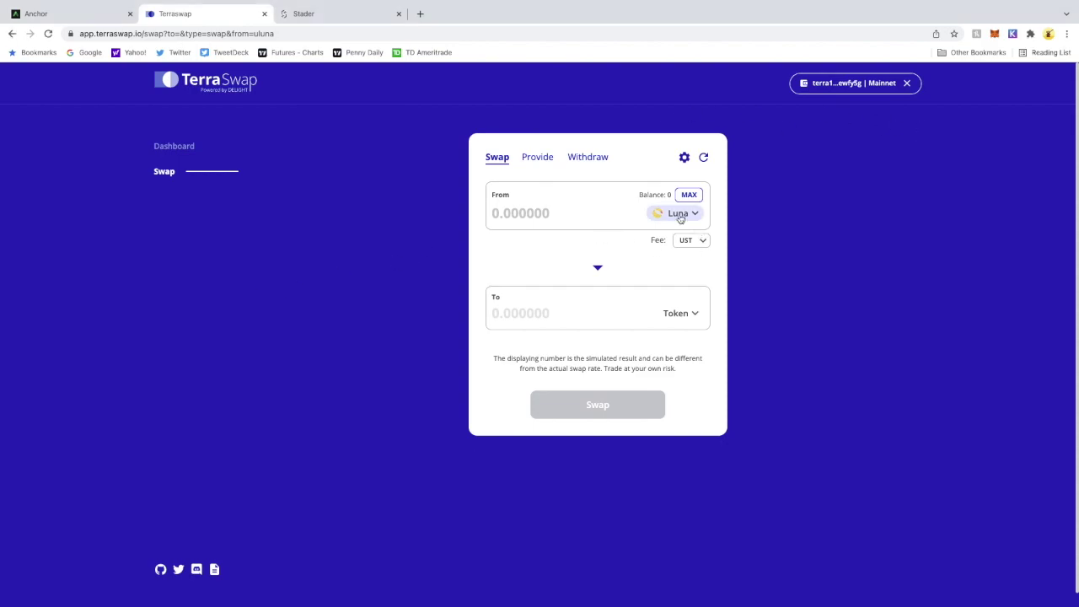
# Step: Swap 190 UST for about 2.05 Luna and confirm the transaction
pyautogui.click(646, 219)
pyautogui.click(490, 286)
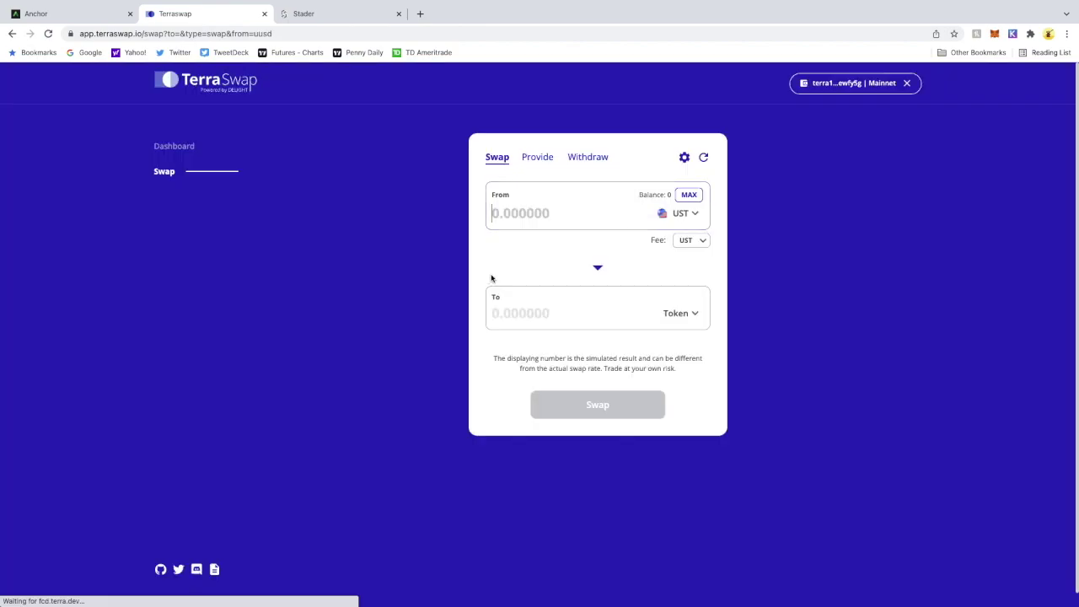
pyautogui.click(681, 313)
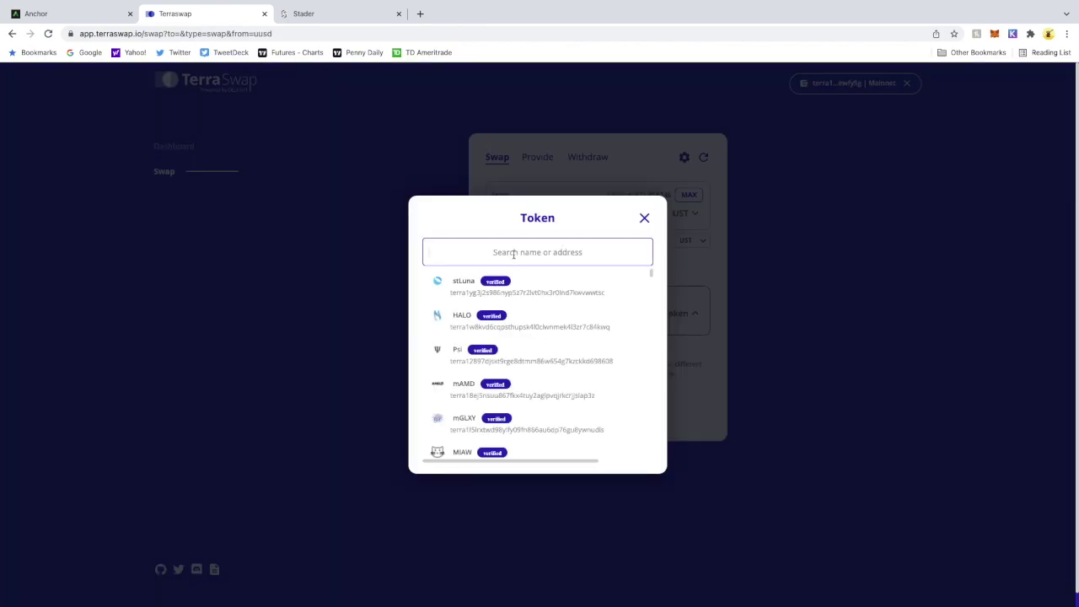
pyautogui.click(480, 327)
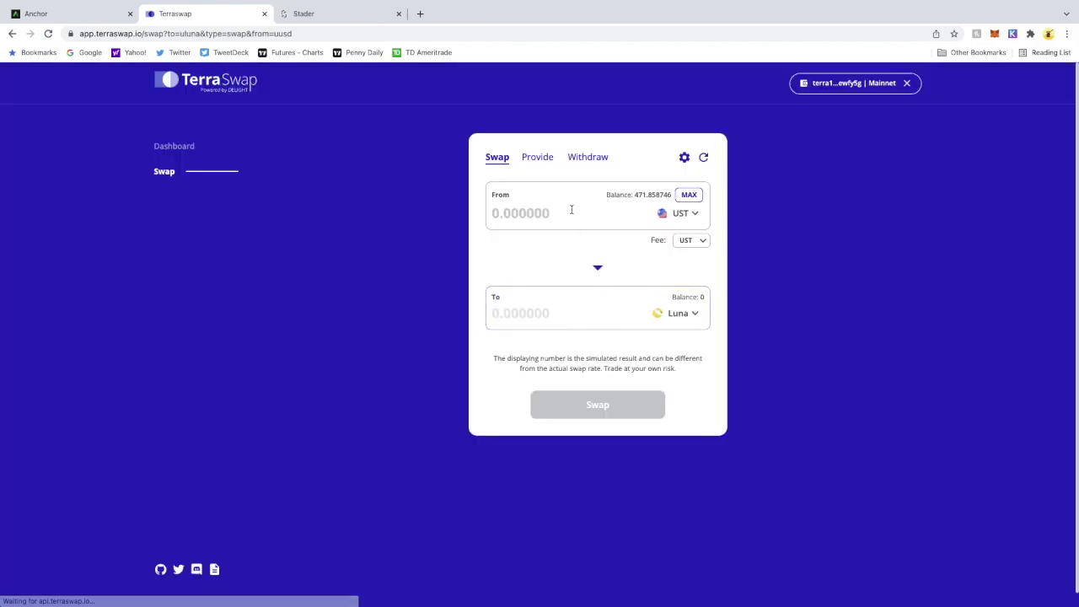
pyautogui.click(563, 215)
pyautogui.write('19')
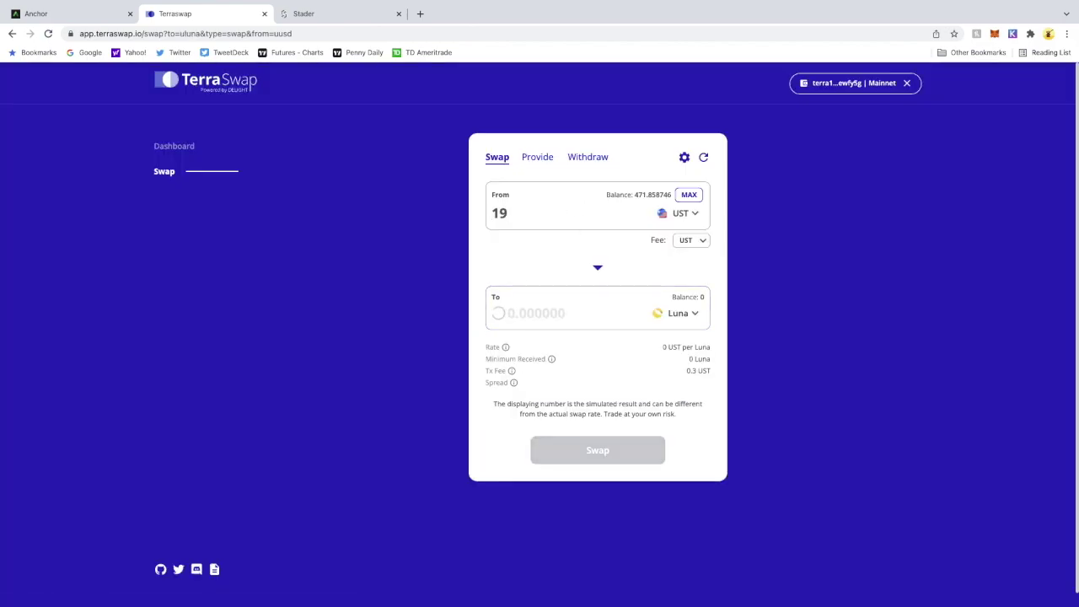
pyautogui.write('0')
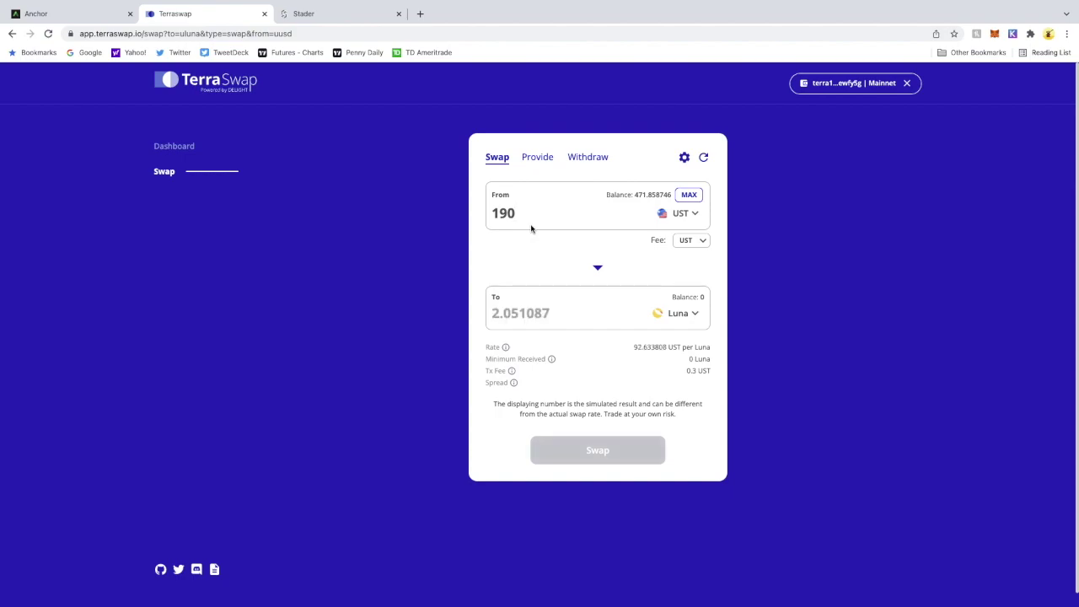
pyautogui.click(615, 456)
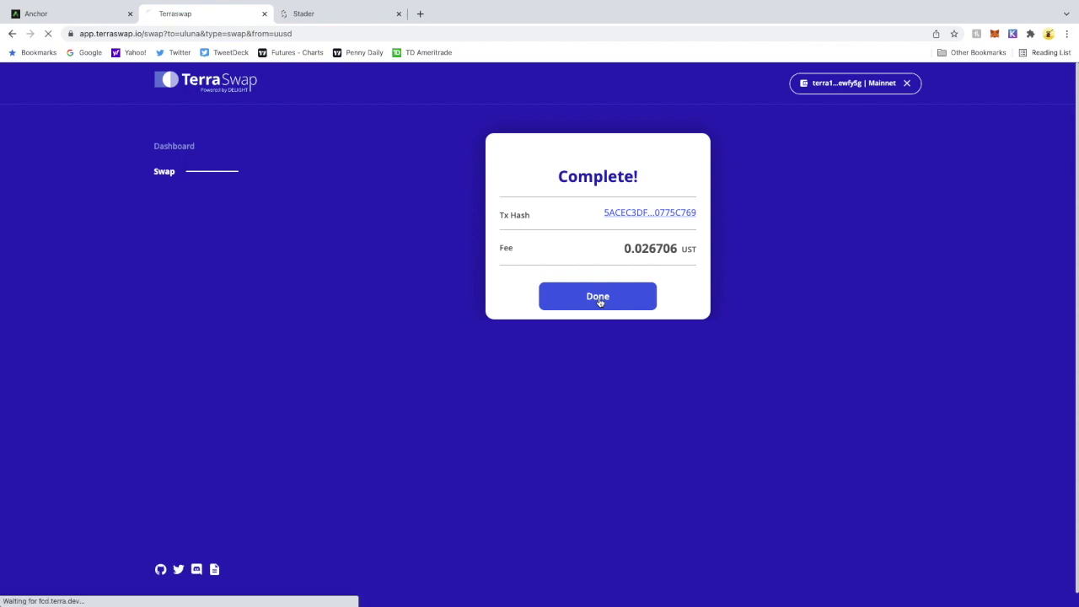
# Step: Swap 95 UST for about 1.03 LunaX, found by searching 'luna' in the token list
pyautogui.click(608, 290)
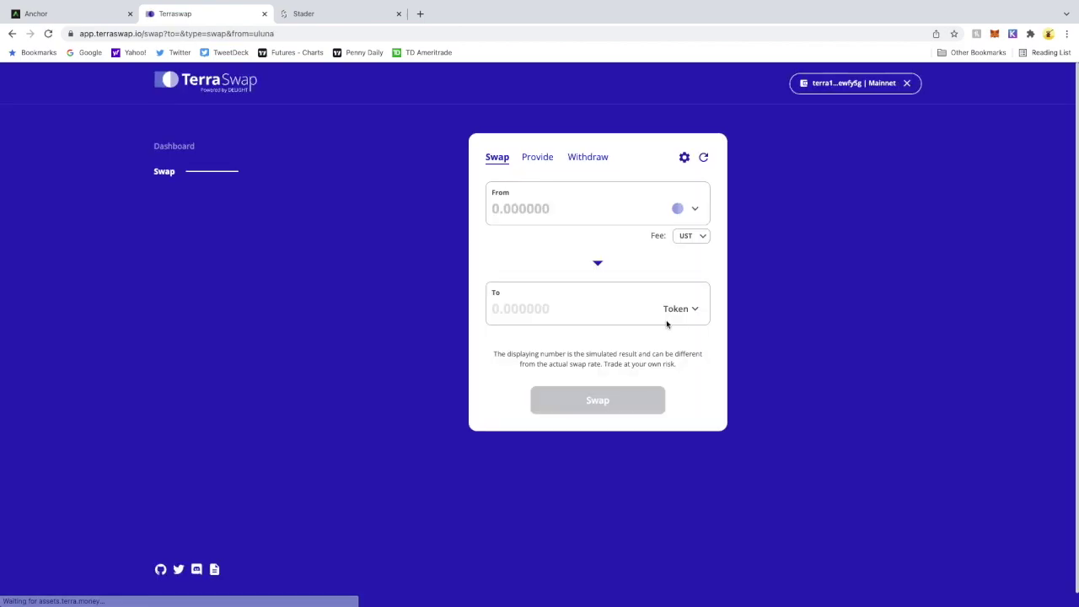
pyautogui.click(672, 218)
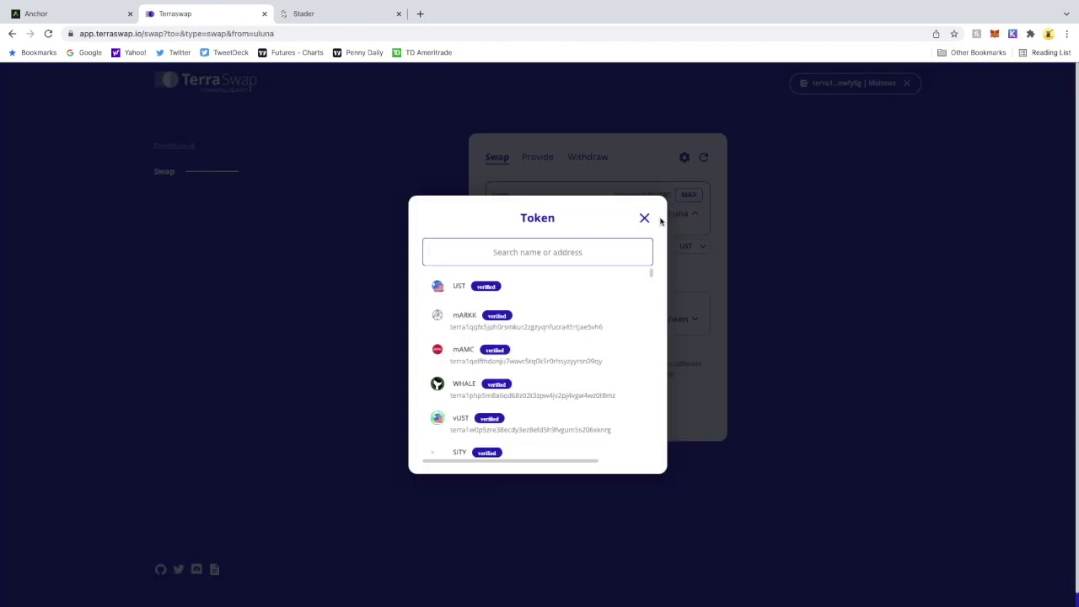
pyautogui.click(493, 285)
pyautogui.click(679, 314)
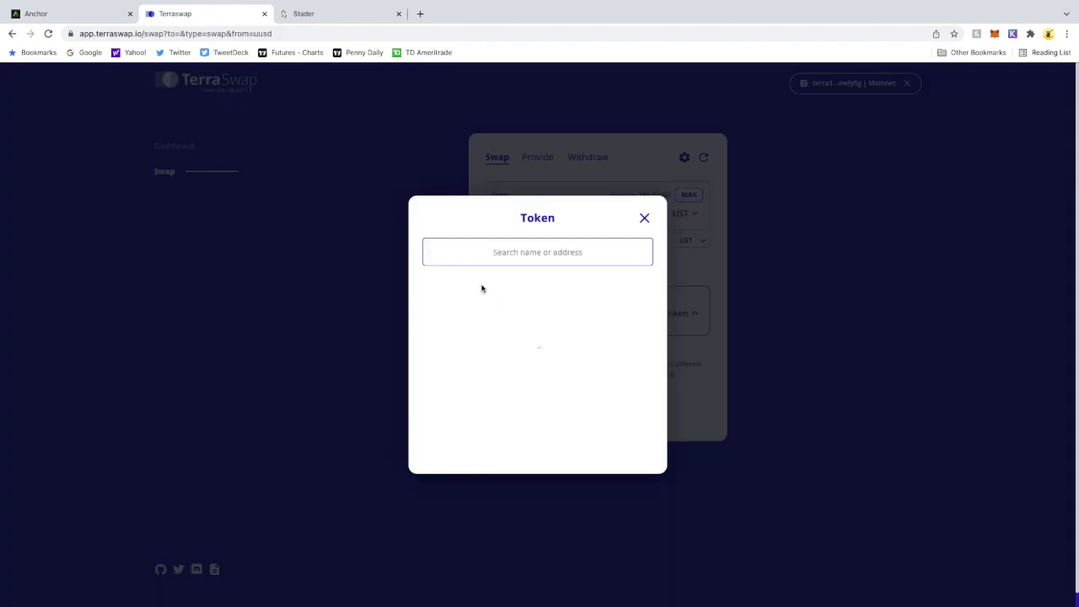
pyautogui.write('luna')
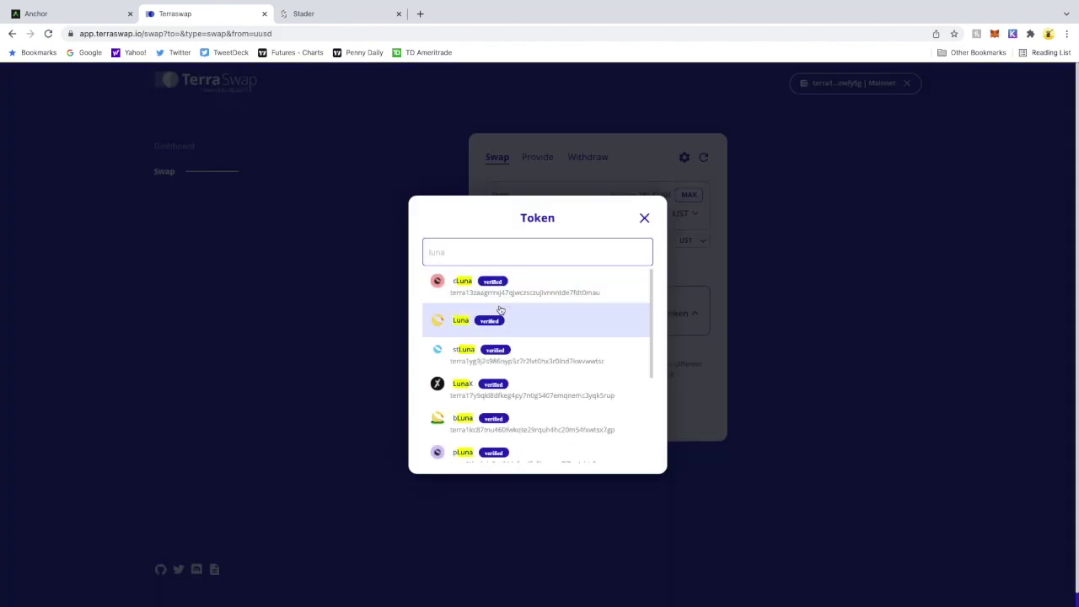
pyautogui.click(522, 384)
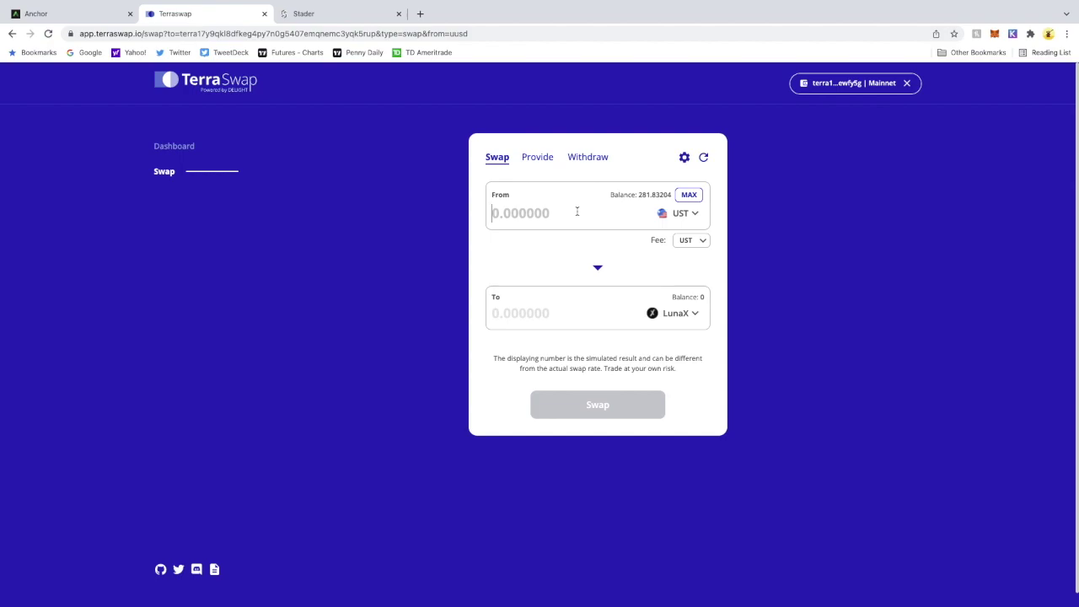
pyautogui.write('95')
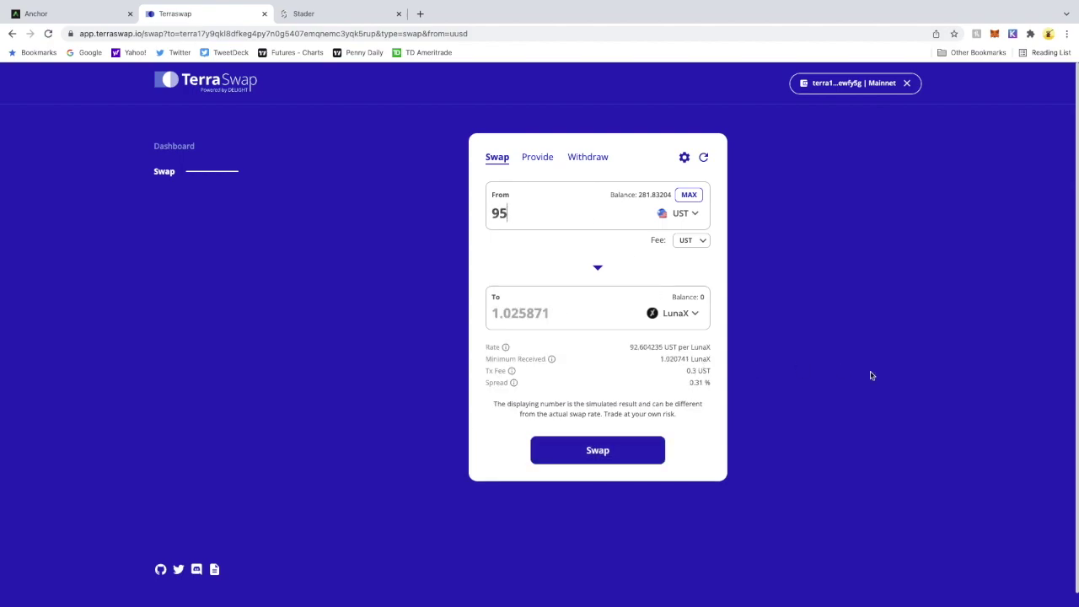
pyautogui.click(600, 454)
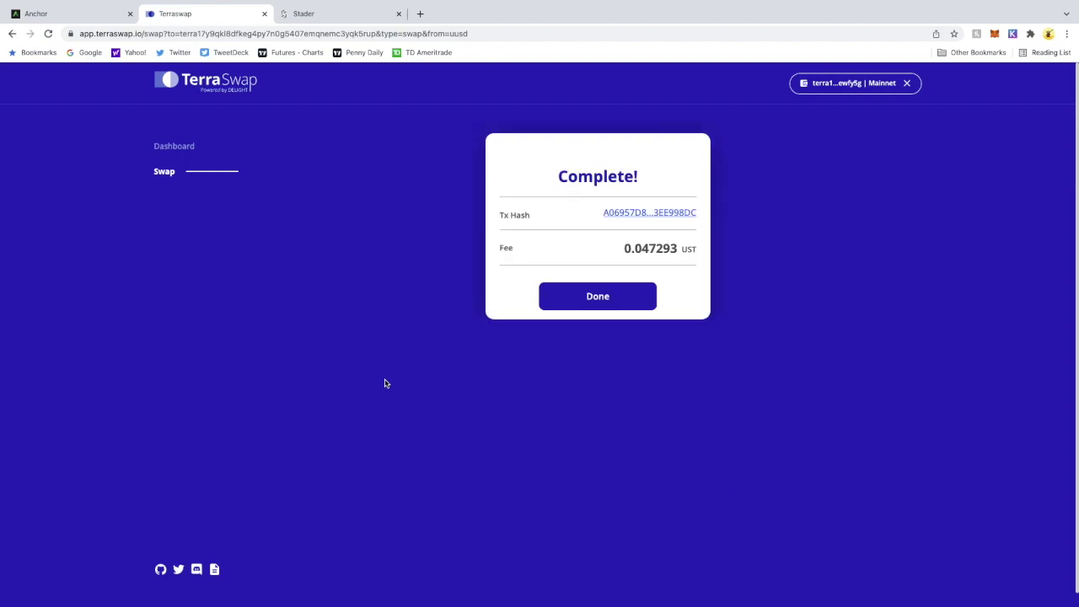
pyautogui.click(333, 17)
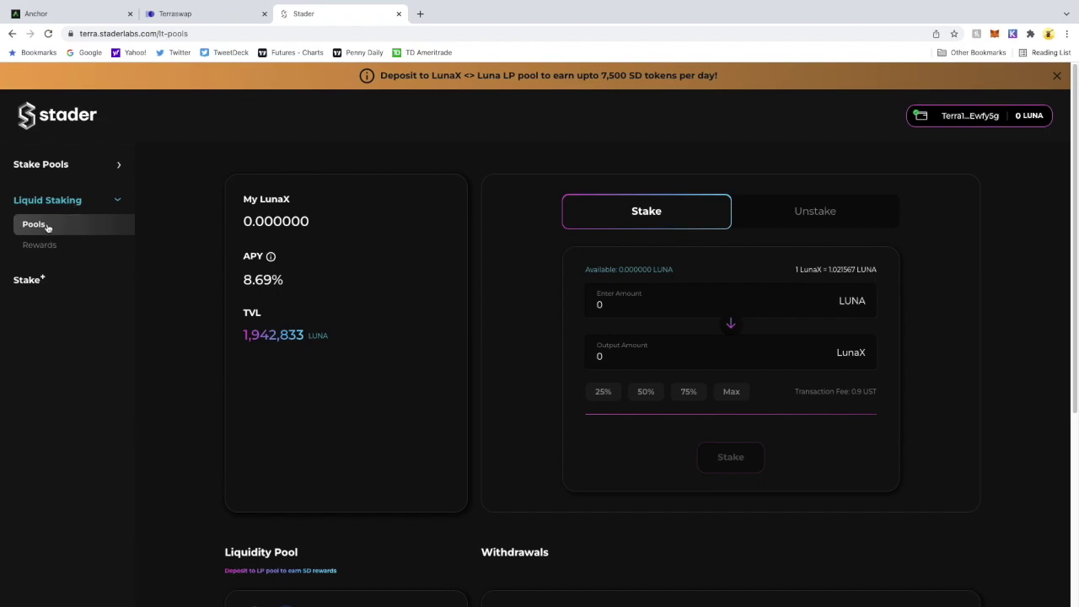
pyautogui.scroll(-3, 458, 385)
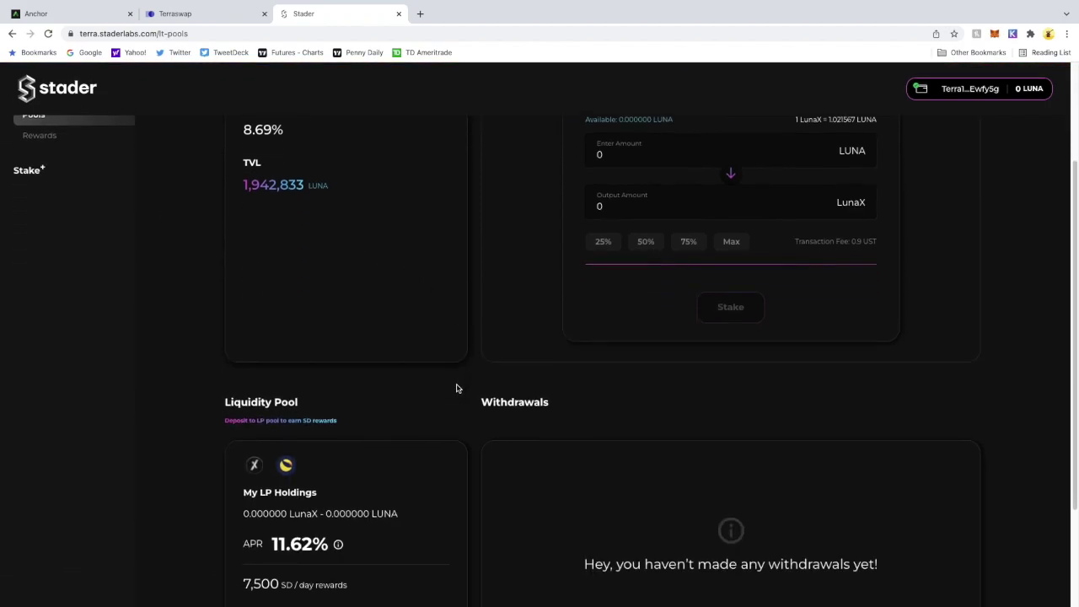
pyautogui.scroll(-1, 458, 387)
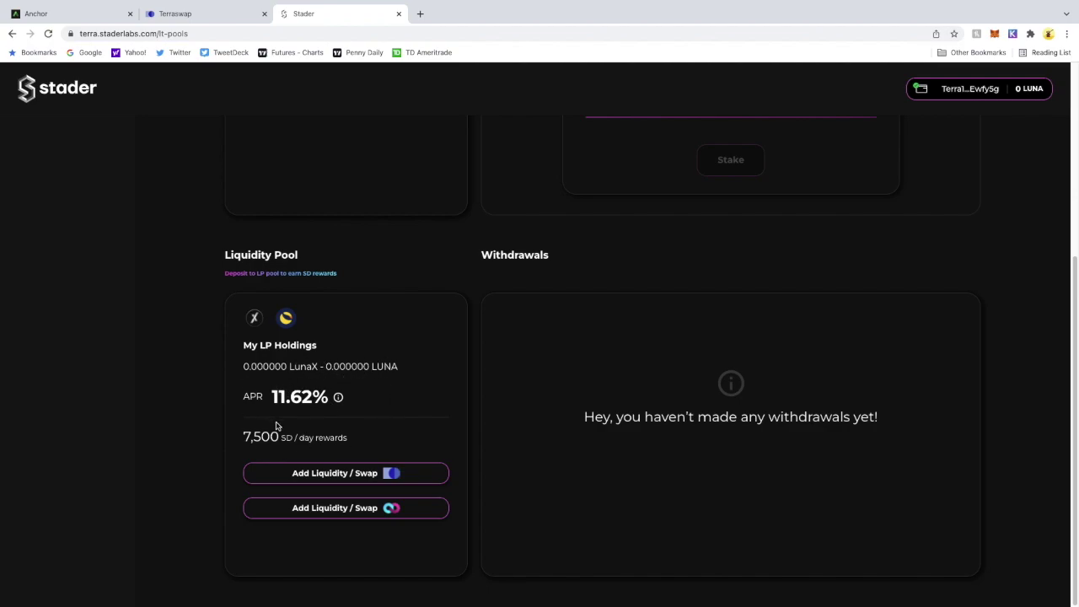
pyautogui.scroll(1, 435, 389)
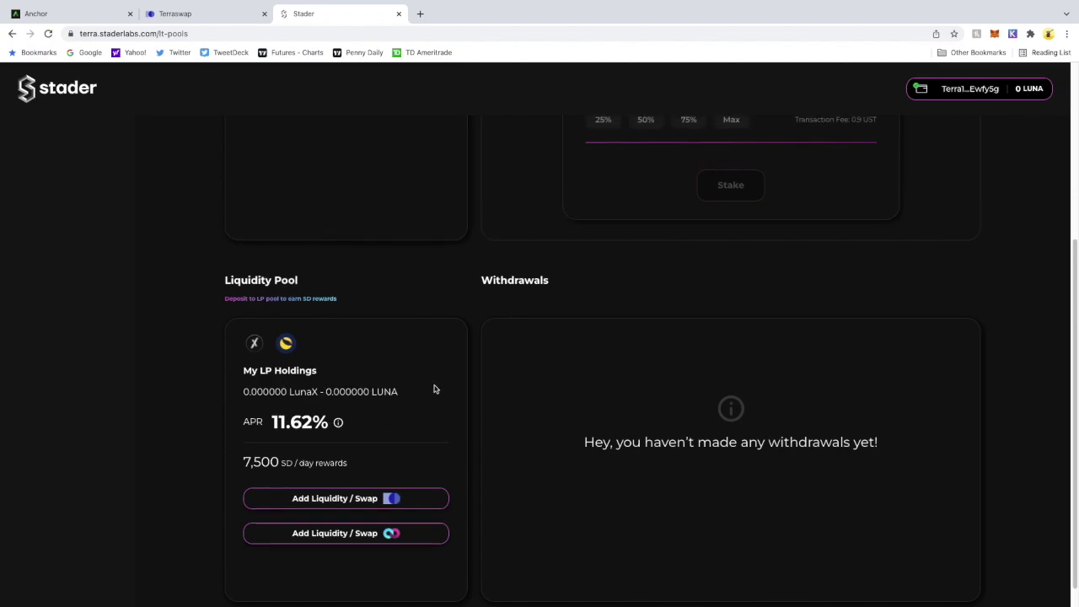
pyautogui.moveTo(340, 427)
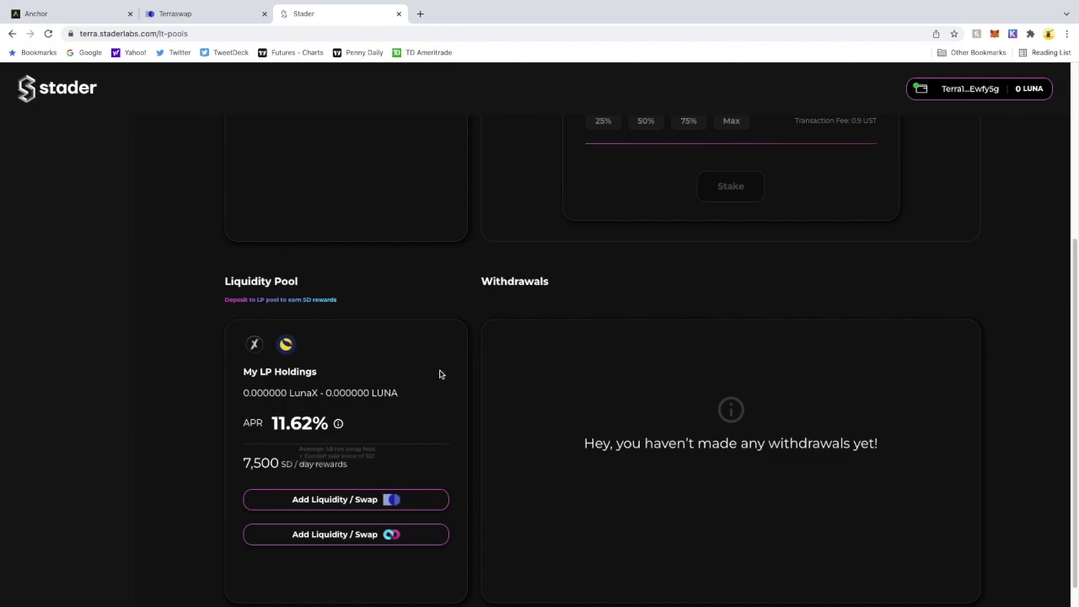
pyautogui.scroll(5, 440, 337)
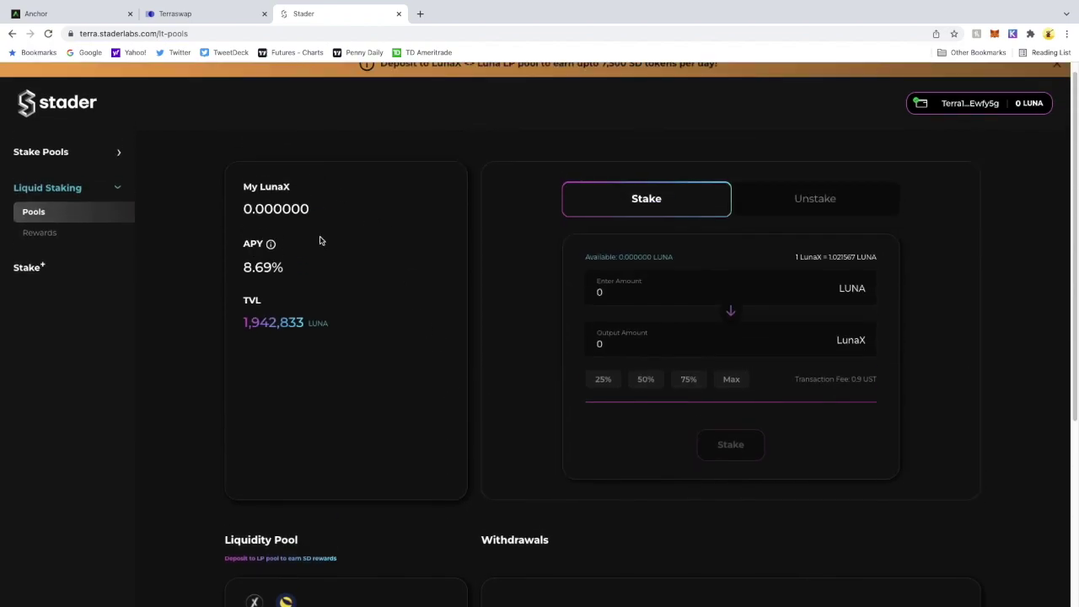
pyautogui.click(187, 19)
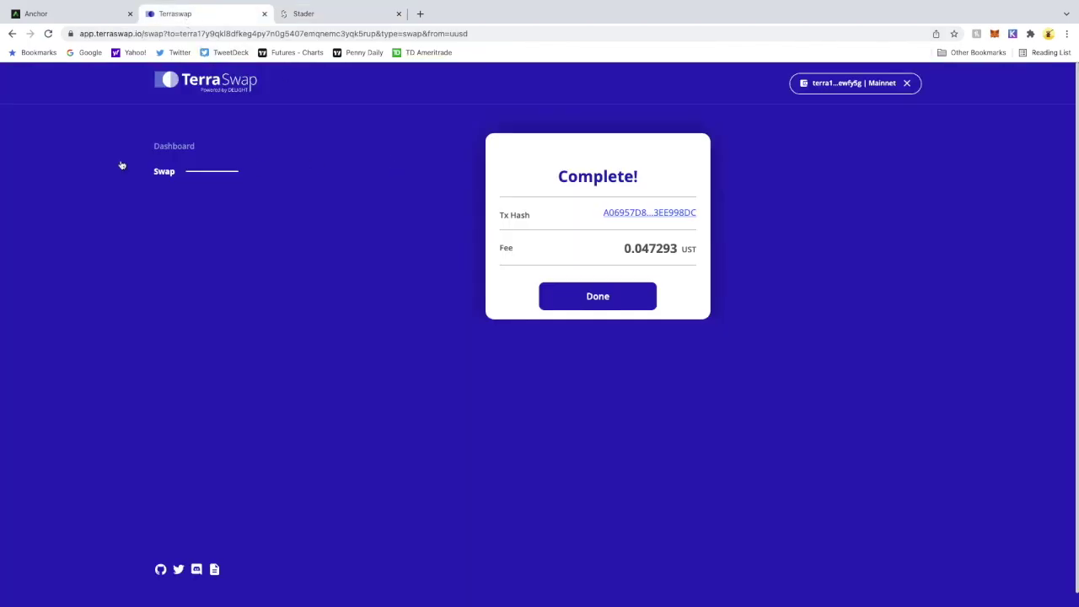
# Step: On Provide, set the first asset to LunaX with its full 1.025871 balance
pyautogui.click(608, 304)
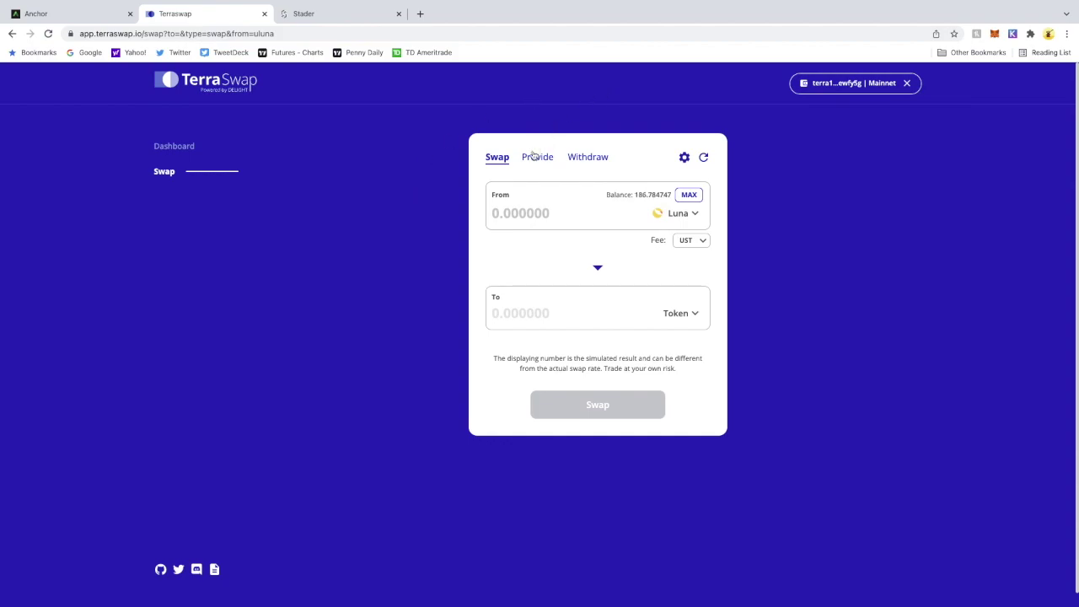
pyautogui.click(534, 159)
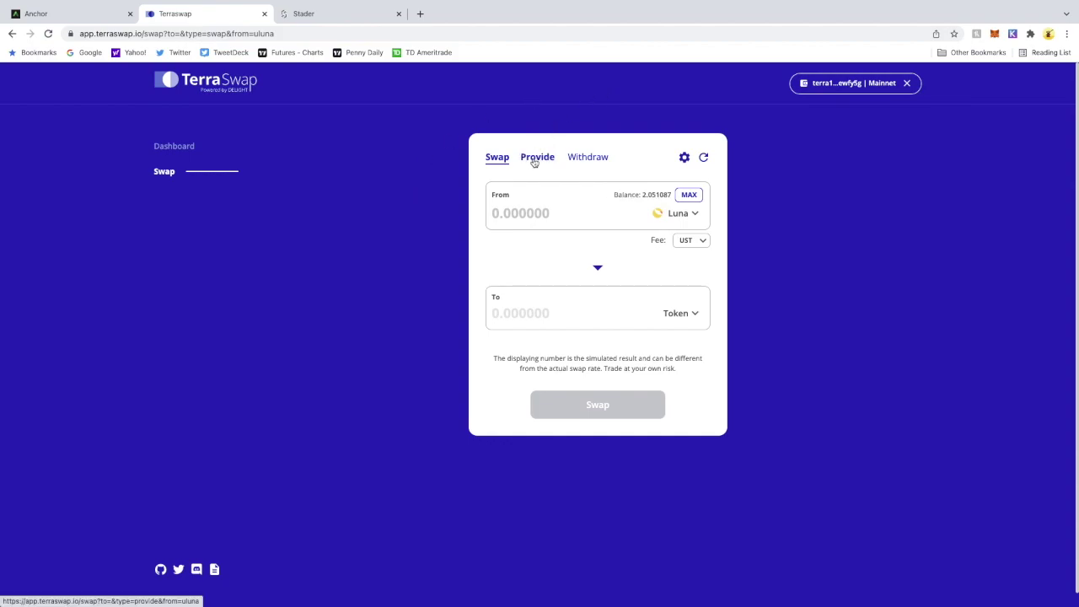
pyautogui.click(681, 222)
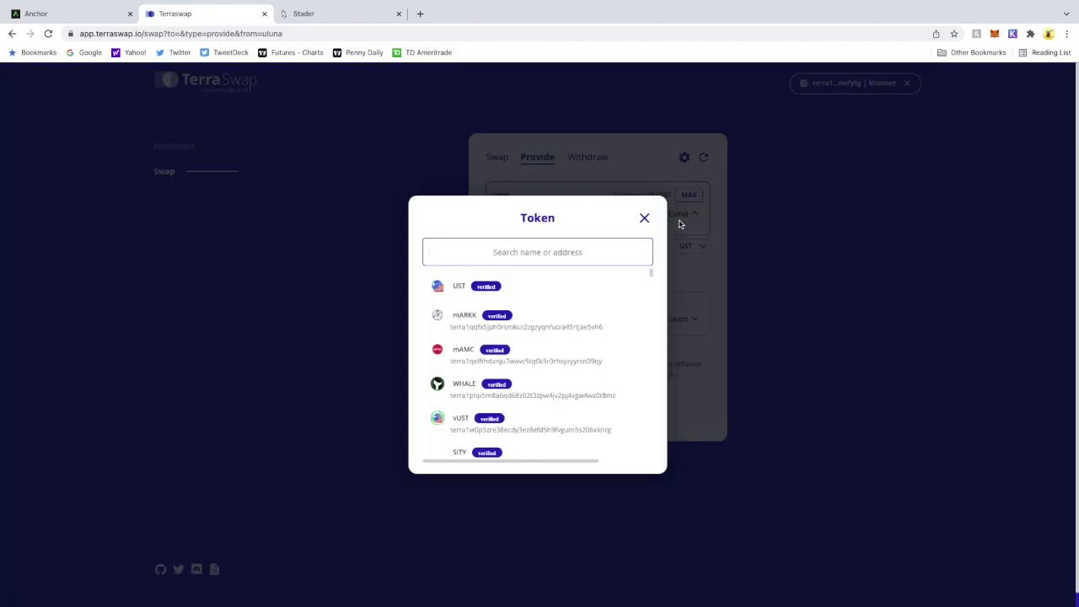
pyautogui.click(540, 252)
pyautogui.write('luna')
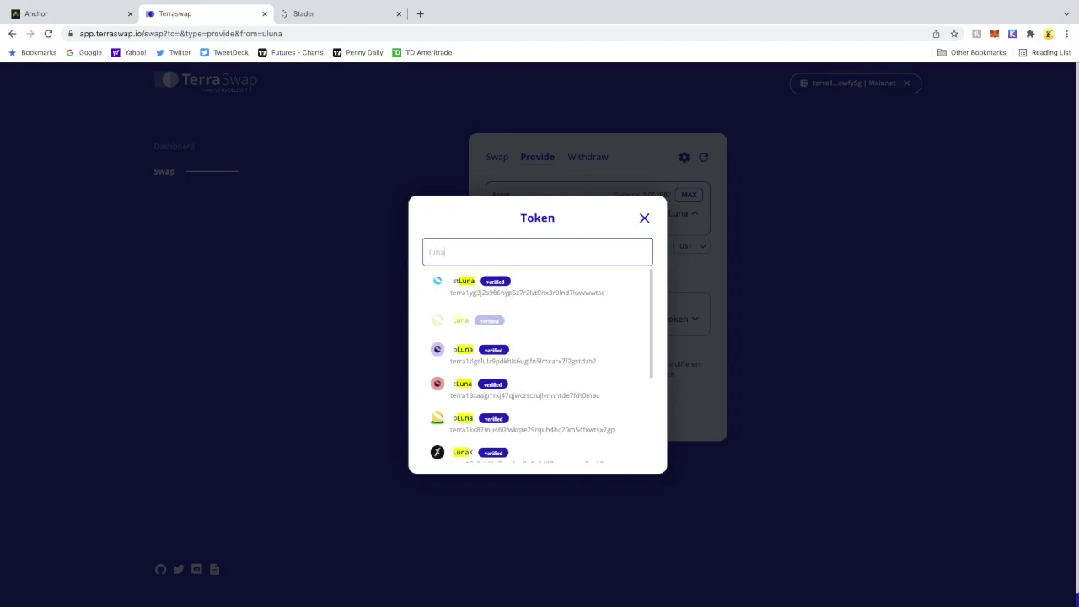
pyautogui.write('x')
pyautogui.click(539, 283)
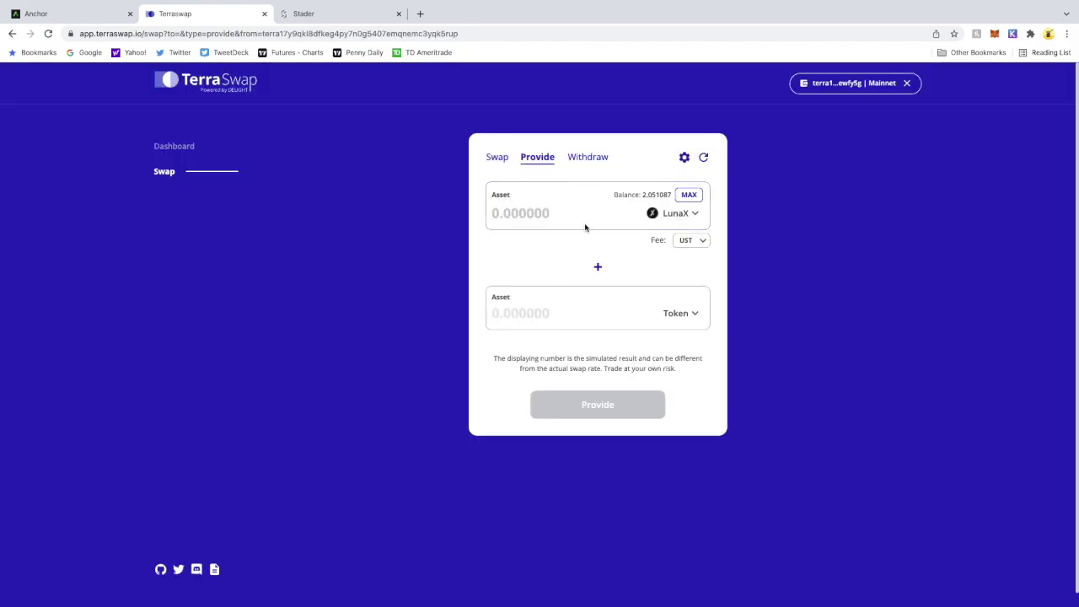
pyautogui.click(681, 197)
# Step: Pair it with 1.026783 Luna and provide the liquidity to the LunaX–Luna pool
pyautogui.click(661, 311)
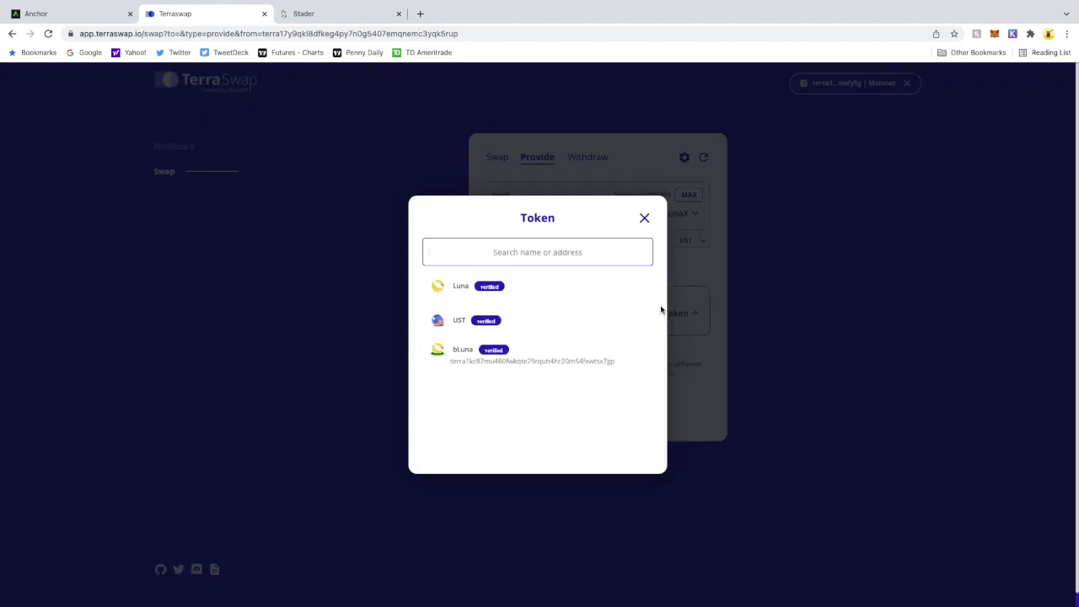
pyautogui.click(481, 291)
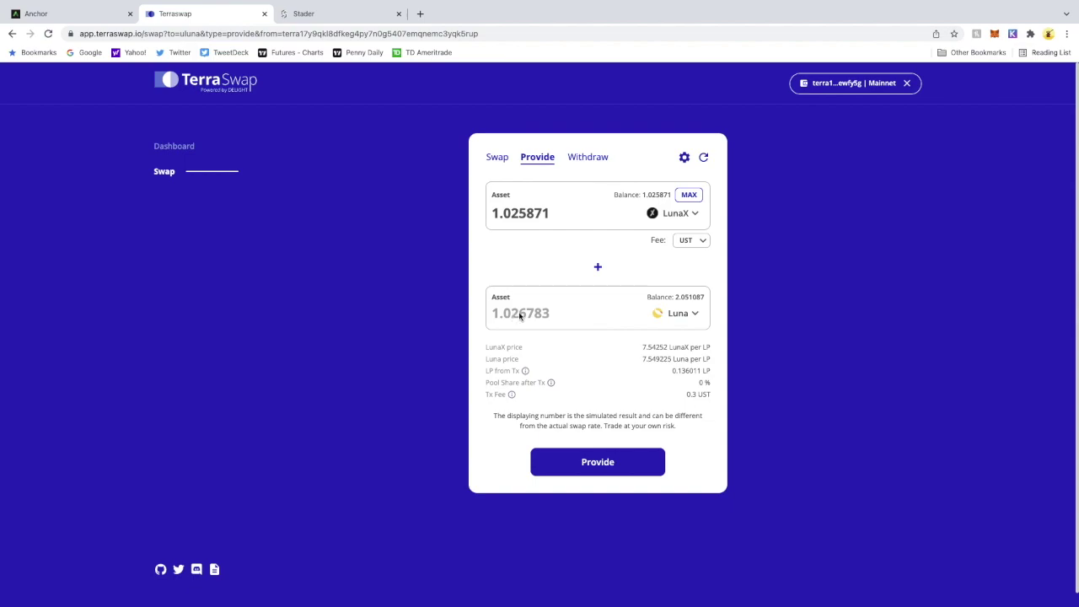
pyautogui.click(627, 468)
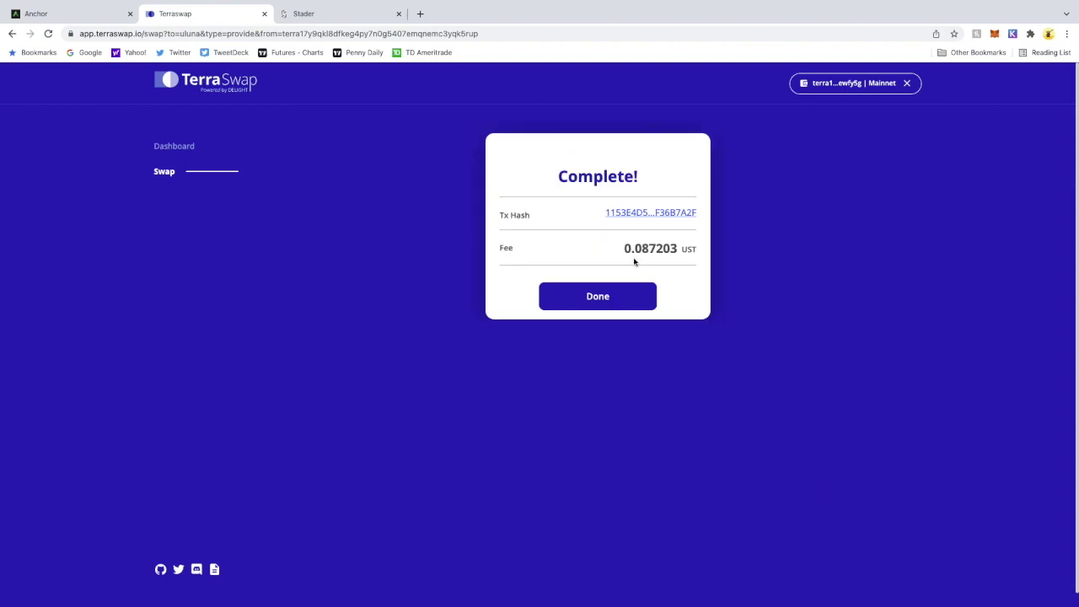
pyautogui.click(592, 297)
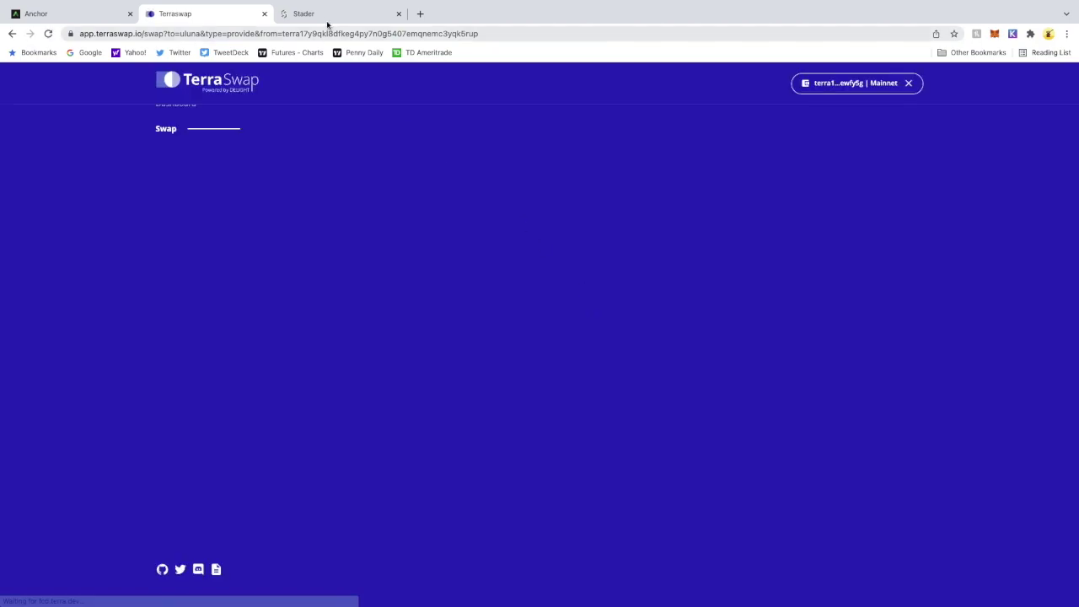
pyautogui.click(324, 15)
# Step: Reload the Stader pools page to show LP holdings of 1.025866 LunaX and 1.026777 LUNA
pyautogui.scroll(-3, 320, 422)
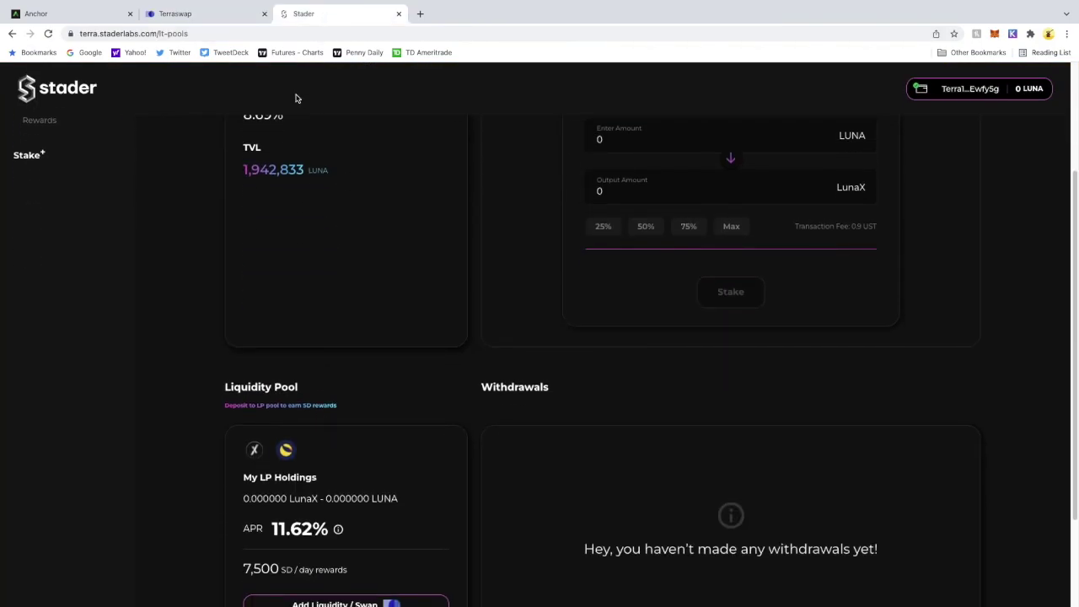
pyautogui.click(242, 35)
pyautogui.press('Return')
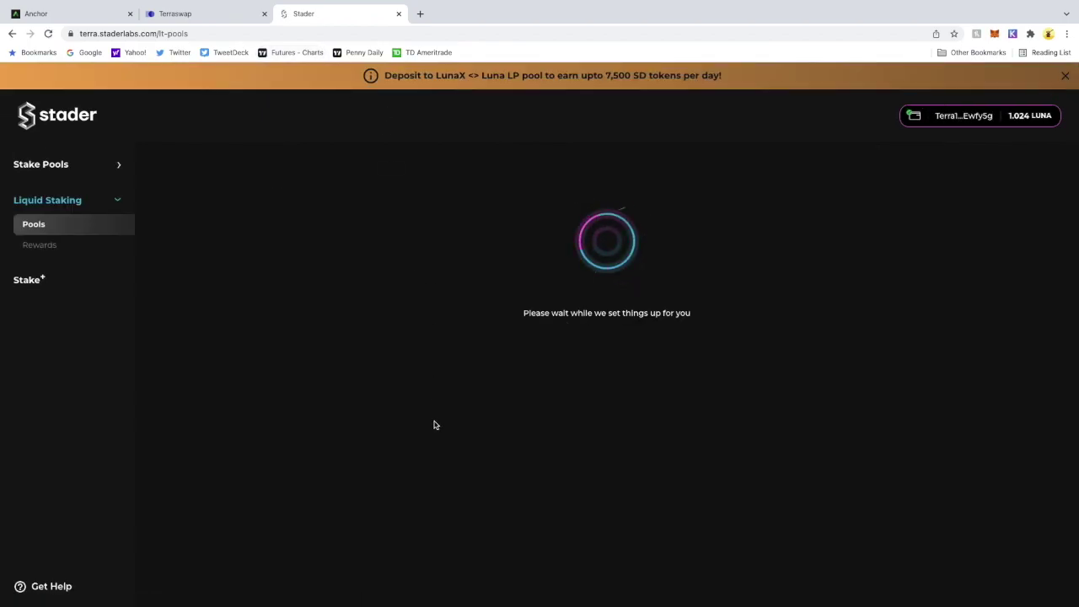
pyautogui.scroll(-3, 414, 390)
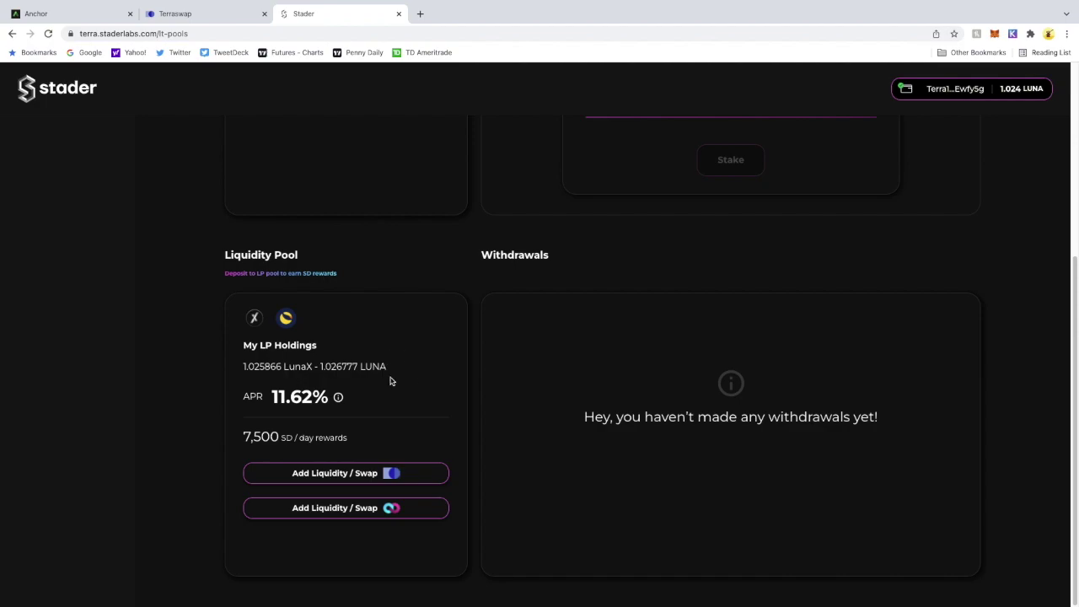
pyautogui.scroll(4, 376, 378)
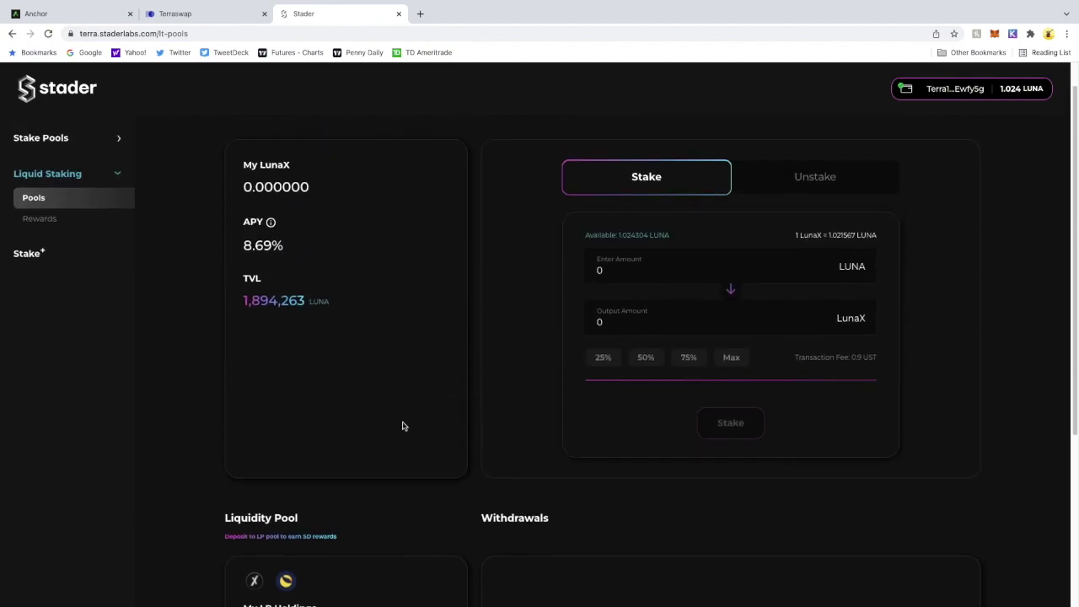
pyautogui.scroll(-2, 402, 425)
pyautogui.scroll(2, 318, 339)
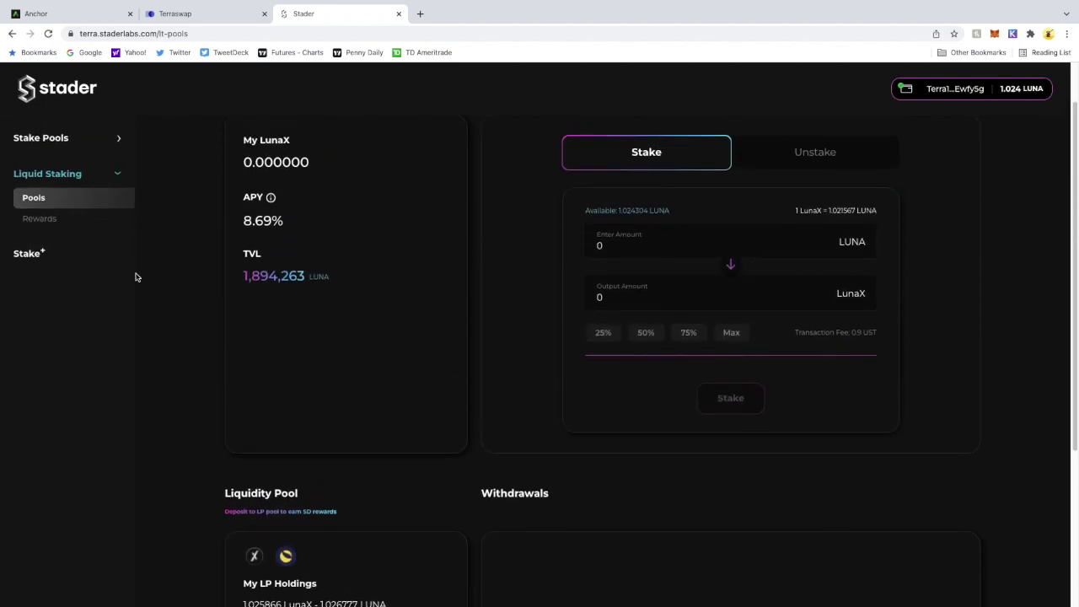
# Step: Open Liquid Staking Rewards to review 0.000000 SD tokens and zero ANC, MIR, MINE airdrops
pyautogui.click(46, 225)
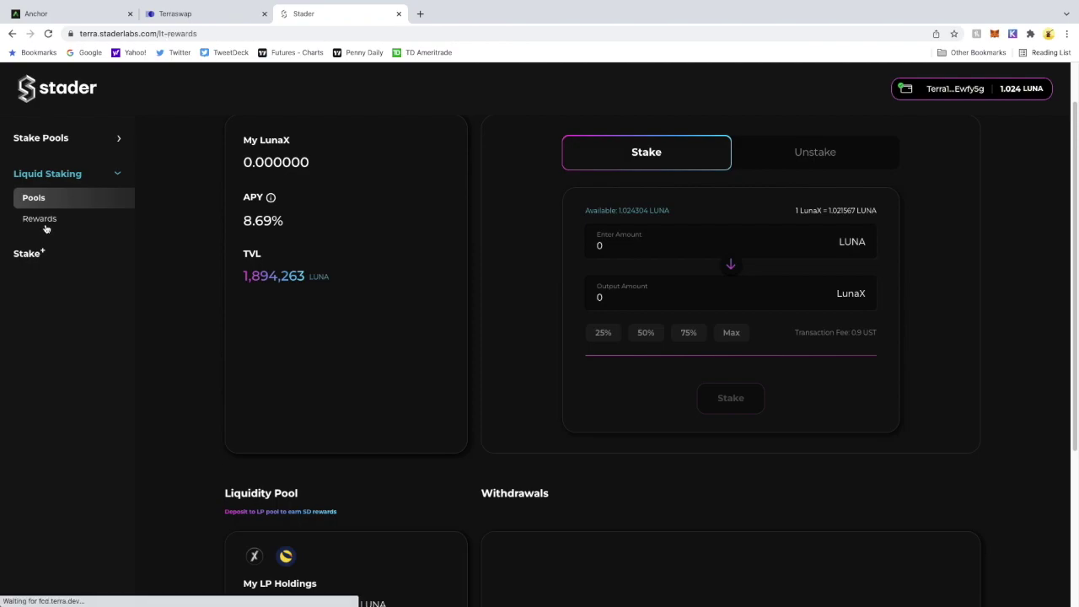
pyautogui.scroll(-2, 421, 337)
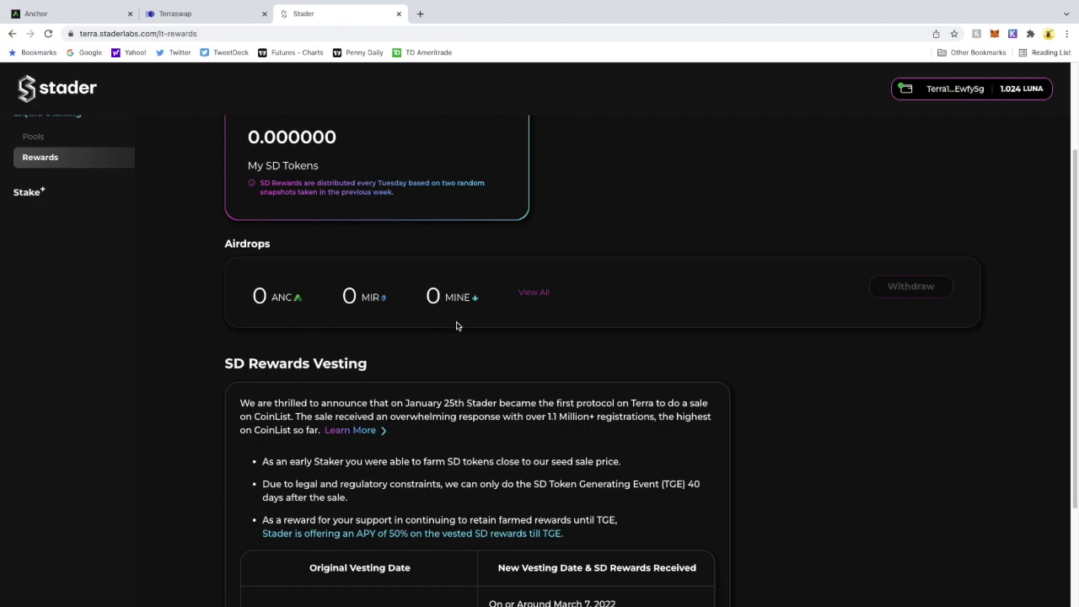
pyautogui.scroll(1, 390, 314)
pyautogui.scroll(1, 390, 313)
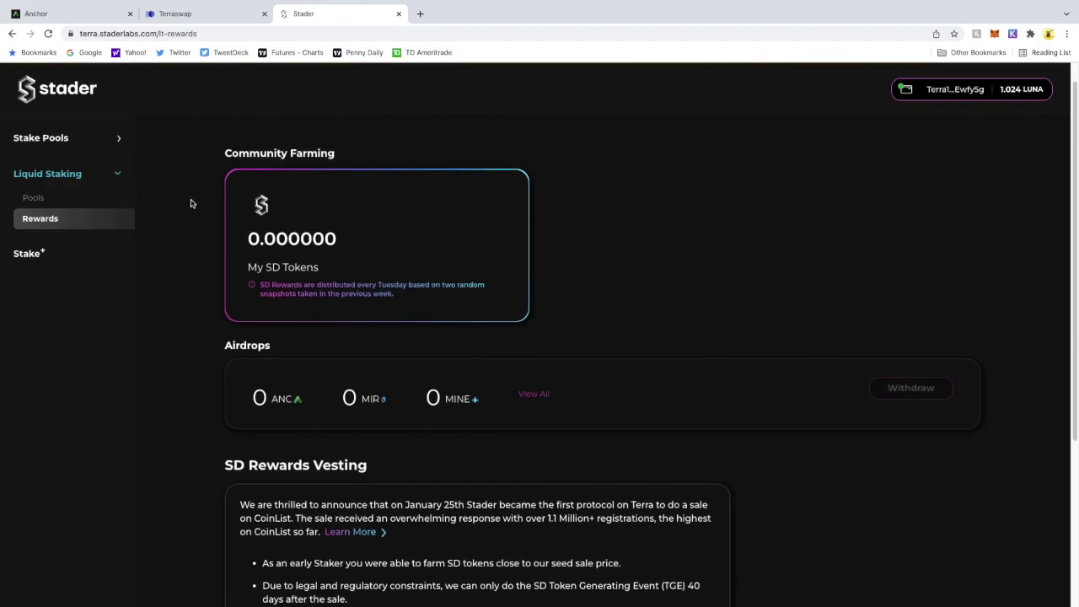
# Step: On Stake+, select Orbital Command (9.26% APR, 4.0% commission) as the validator
pyautogui.click(40, 283)
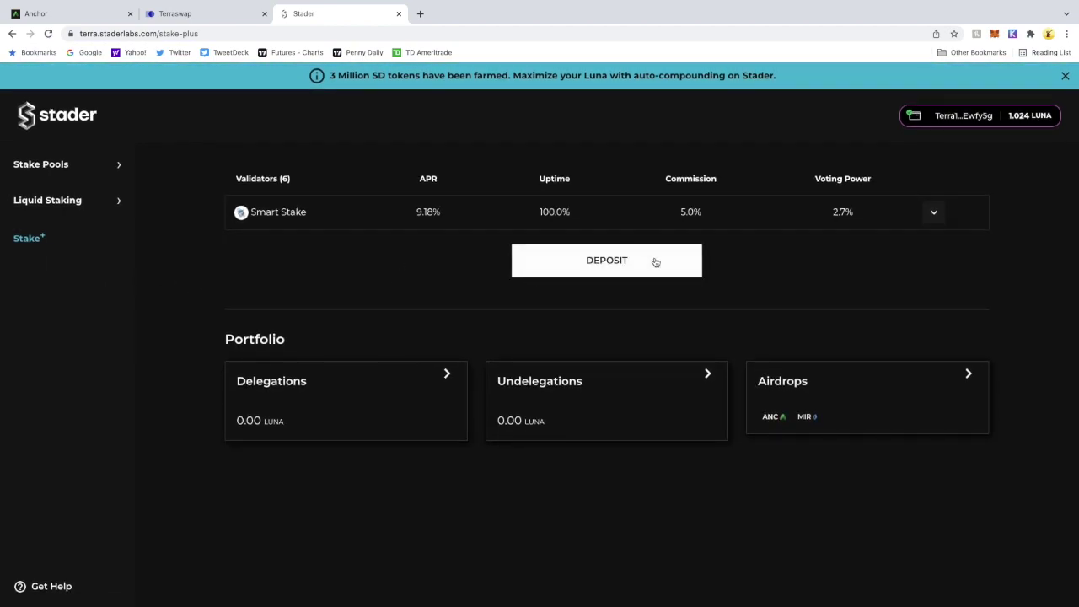
pyautogui.click(934, 213)
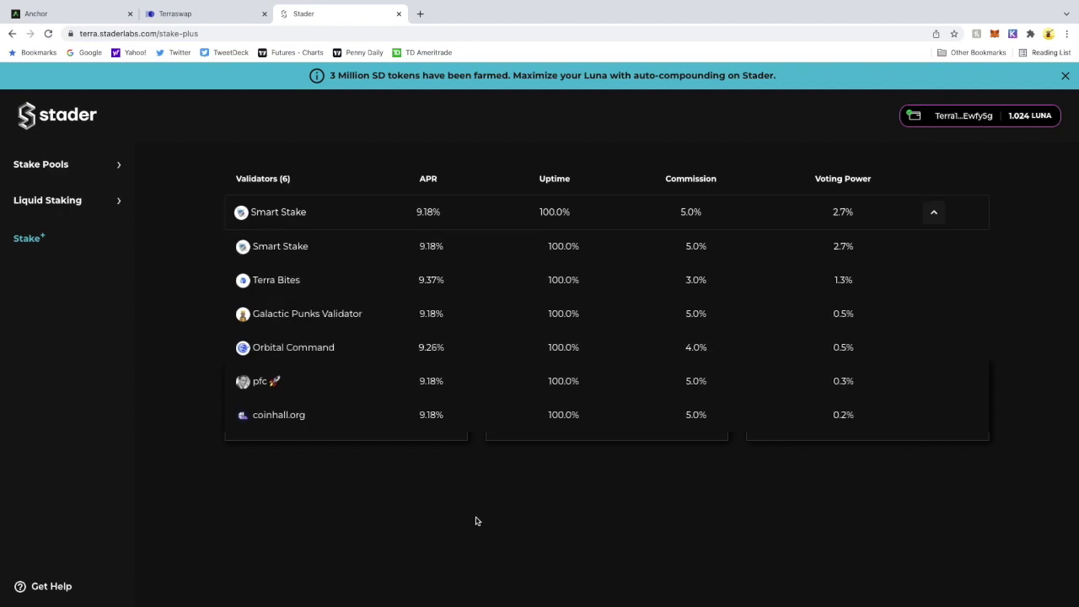
pyautogui.click(288, 353)
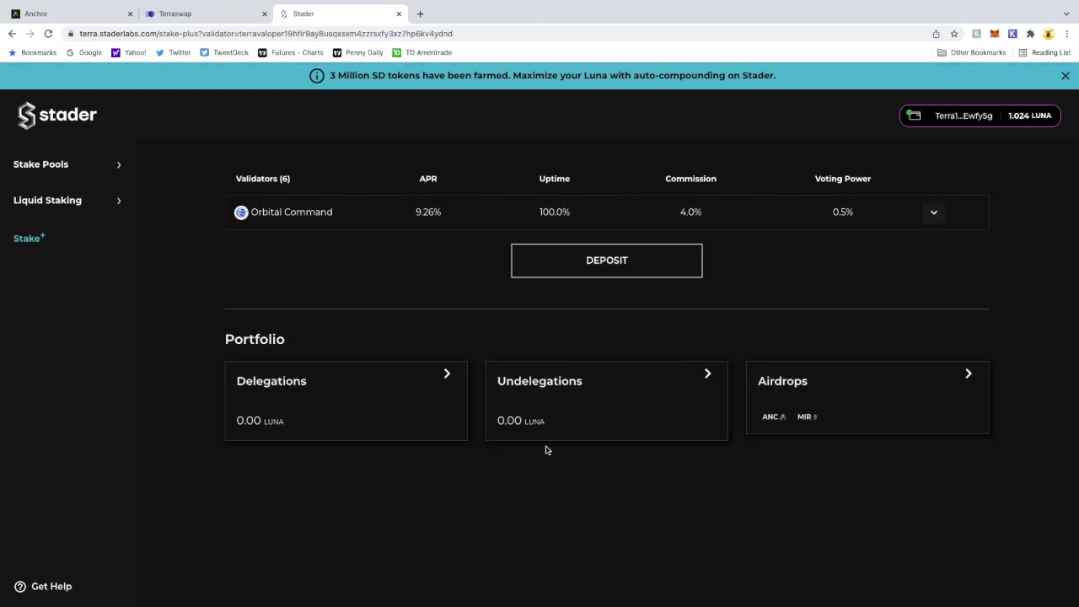
# Step: Deposit the maximum 1.024 LUNA with Orbital Command and dismiss the success message
pyautogui.click(565, 265)
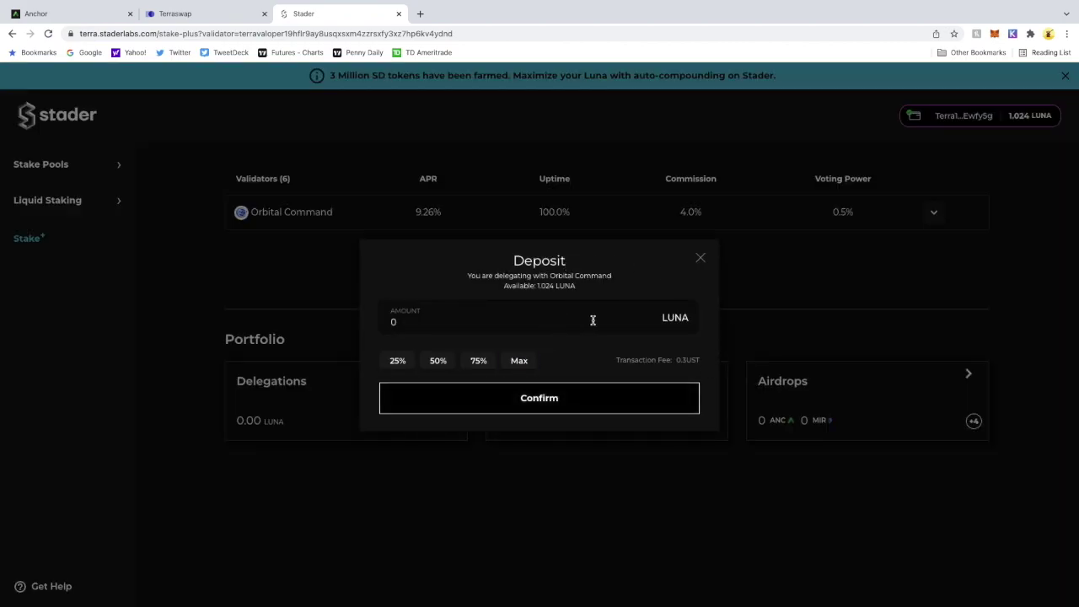
pyautogui.click(509, 363)
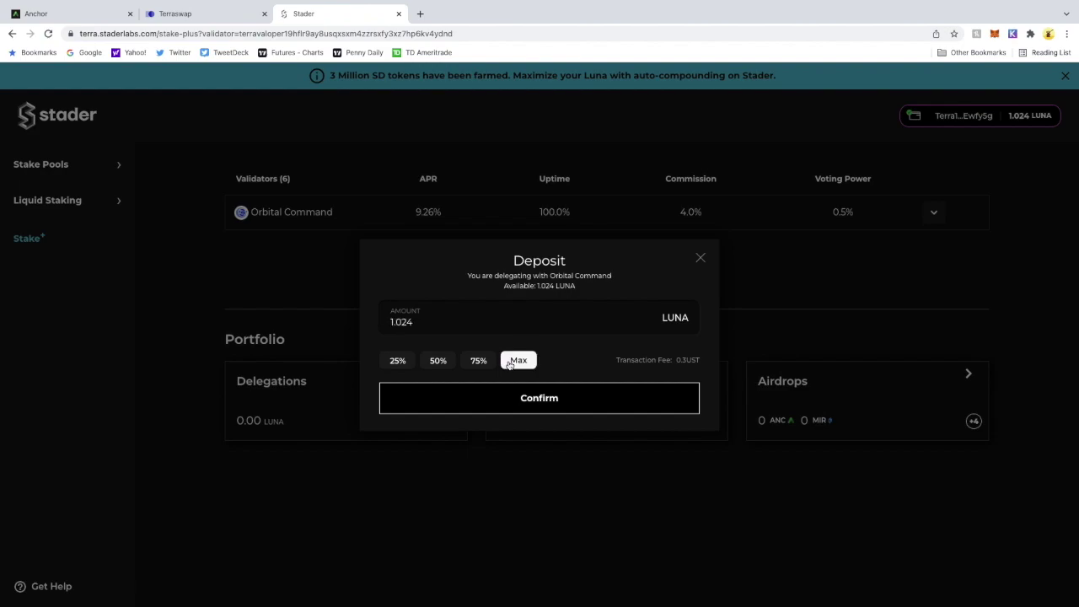
pyautogui.click(582, 400)
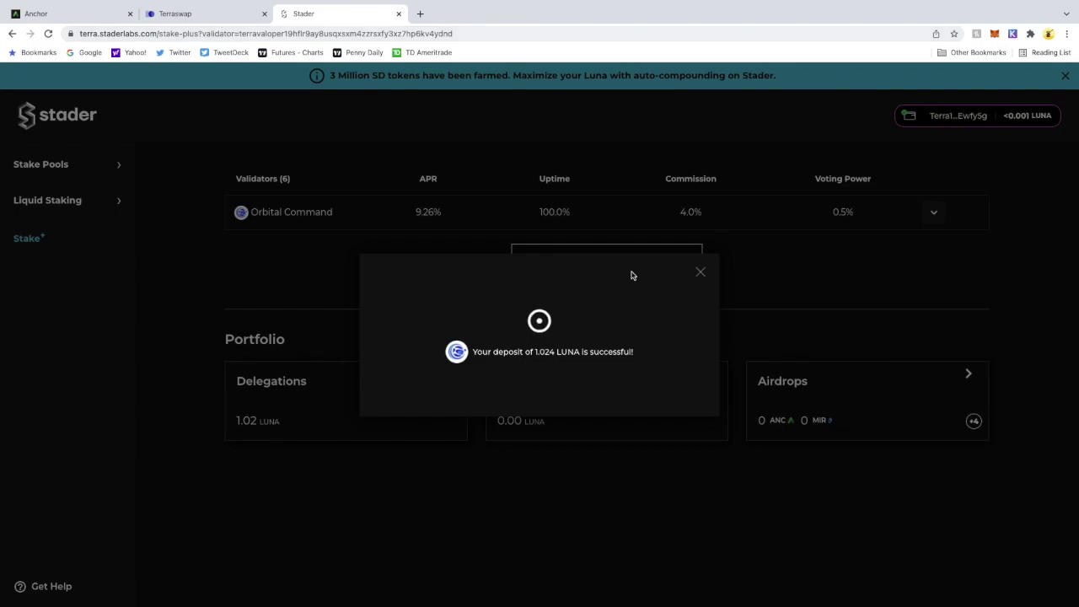
pyautogui.click(703, 274)
# Step: Reload Stake+ to show 1.02 LUNA delegated and check the zero ANC and MIR airdrops
pyautogui.click(414, 33)
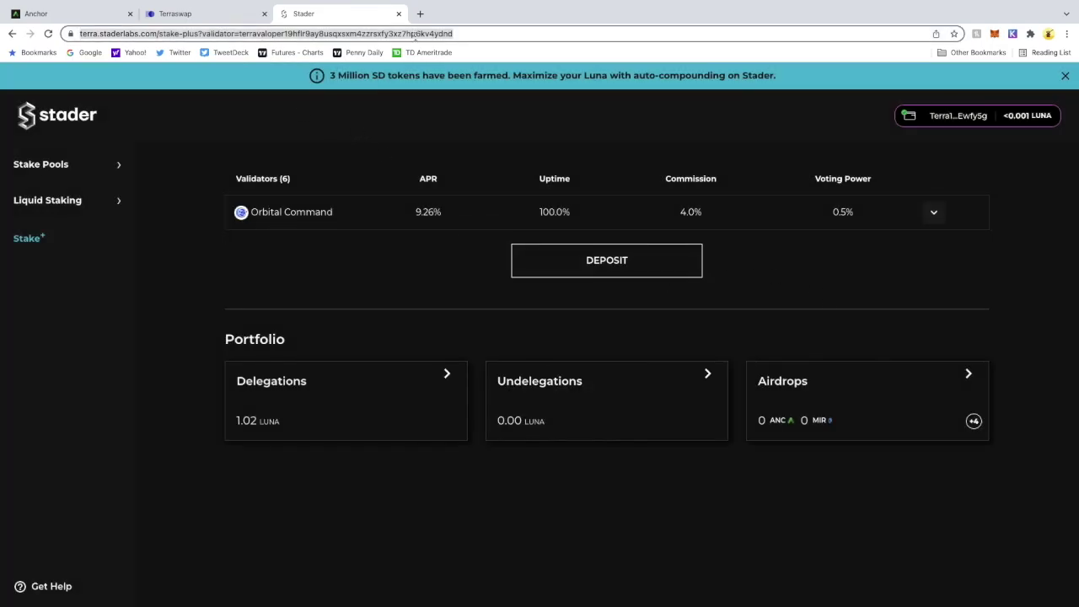
pyautogui.press('Return')
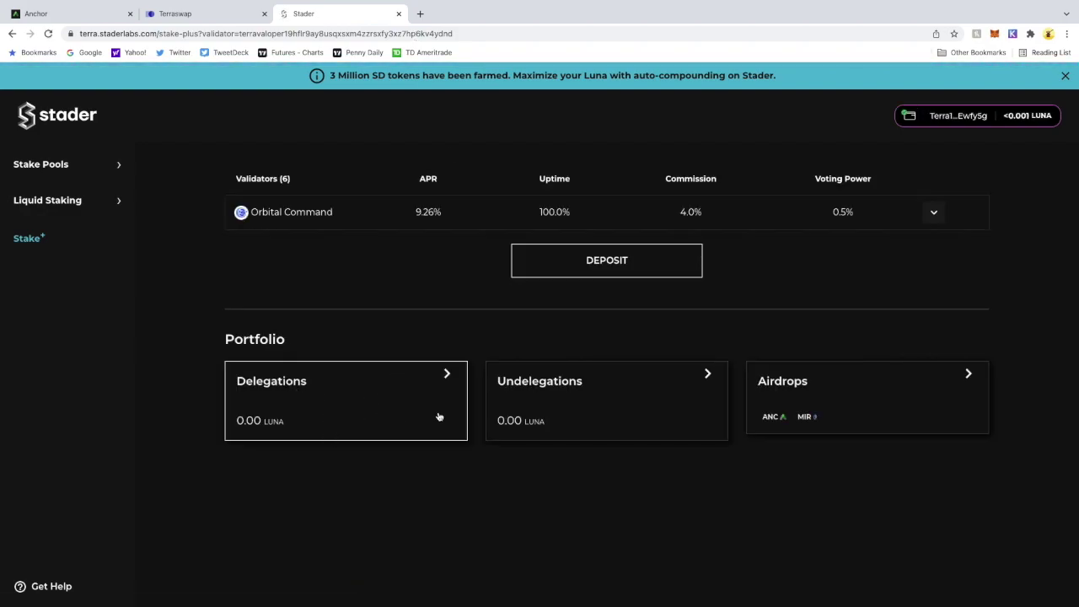
pyautogui.click(846, 407)
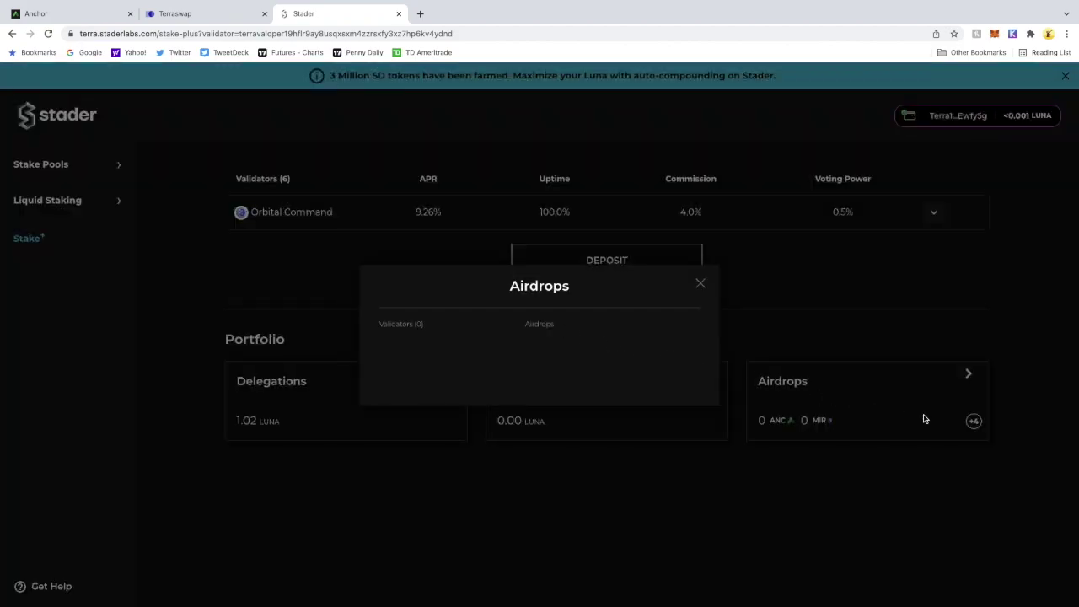
pyautogui.click(699, 284)
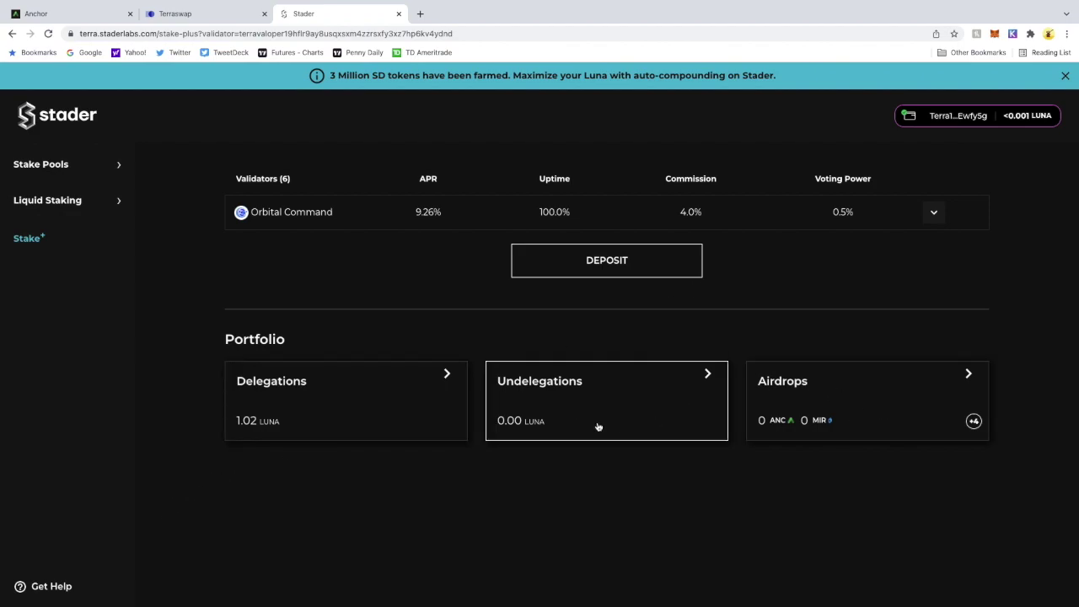